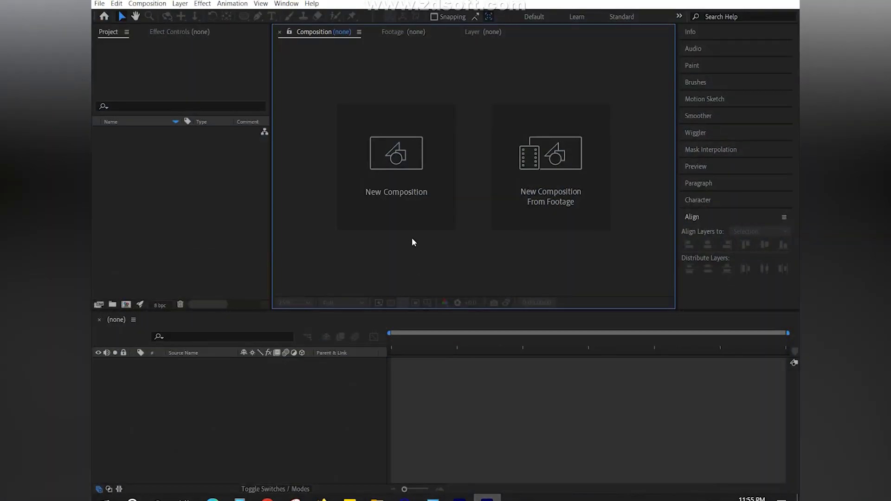
Create a 1920 × 1080 composition at 30 fps lasting 0:00:10:25, and draw a pink-red filled circle near its middle.
click(410, 199)
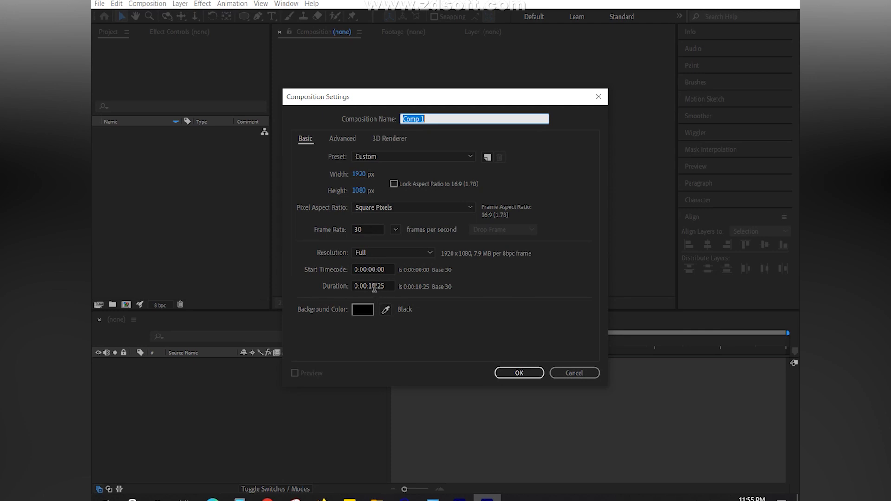
click(522, 374)
click(243, 16)
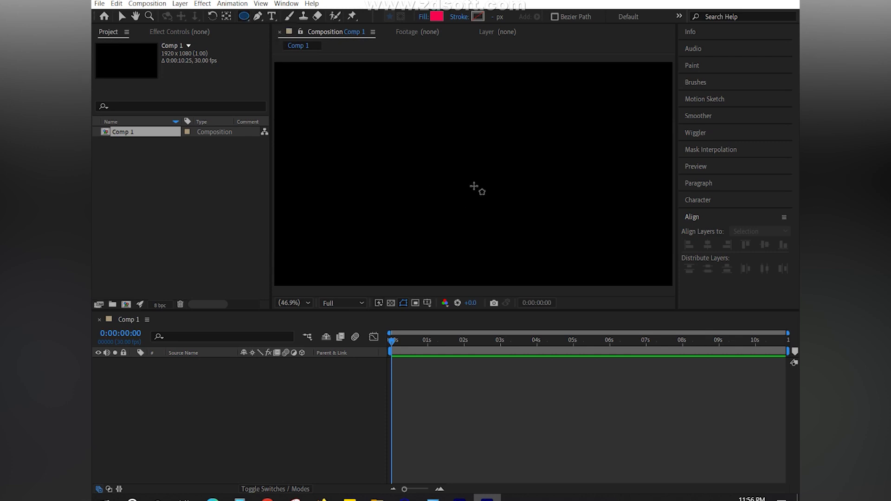
mouse_move(414, 138)
mouse_down()
mouse_move(456, 187)
mouse_move(505, 205)
mouse_up()
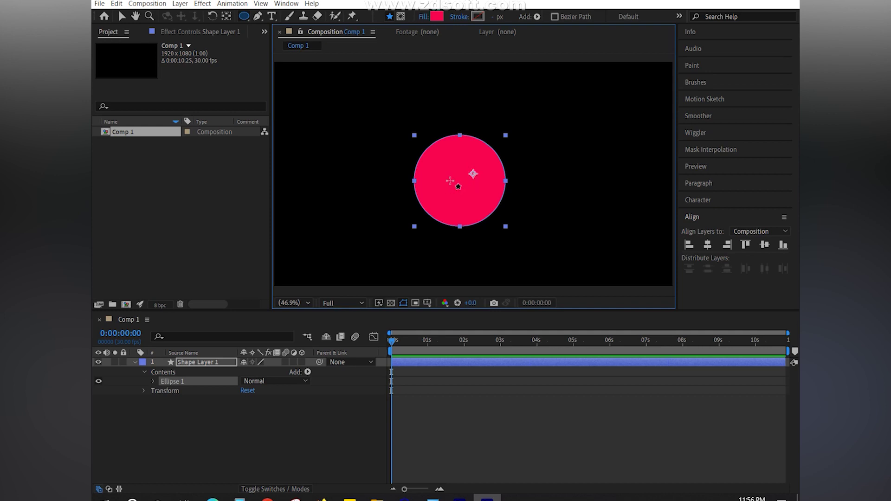
Move the anchor point to the circle's centre and align the circle to the composition's horizontal and vertical centre.
key(v)
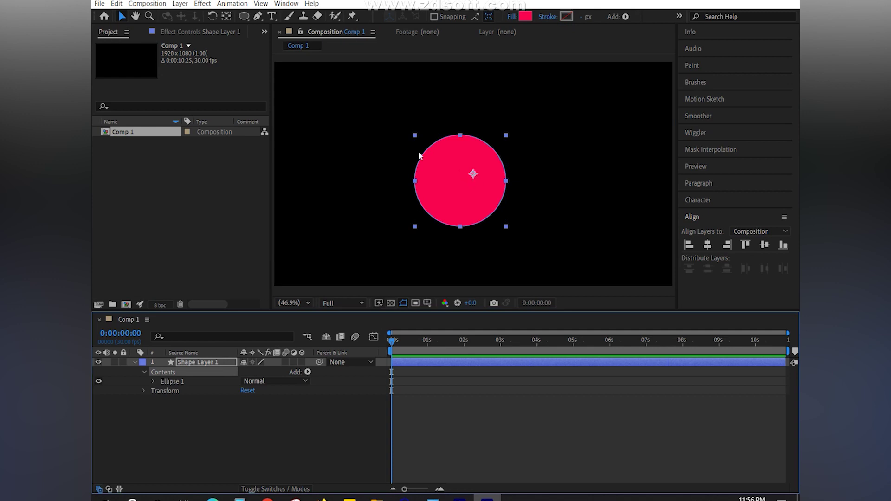
click(226, 17)
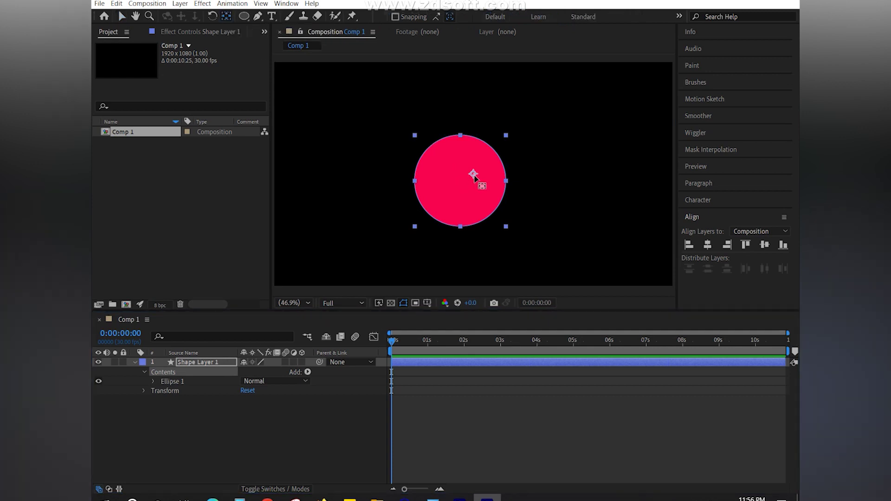
drag(474, 174, 464, 181)
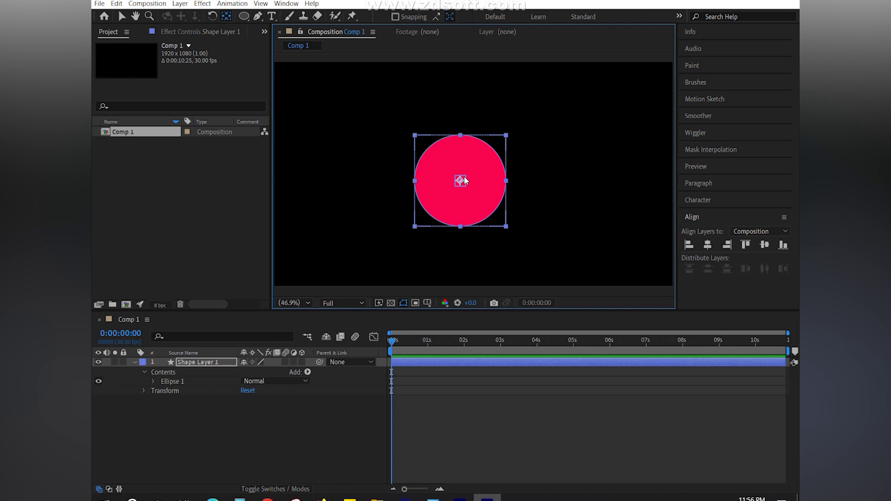
drag(473, 184, 453, 187)
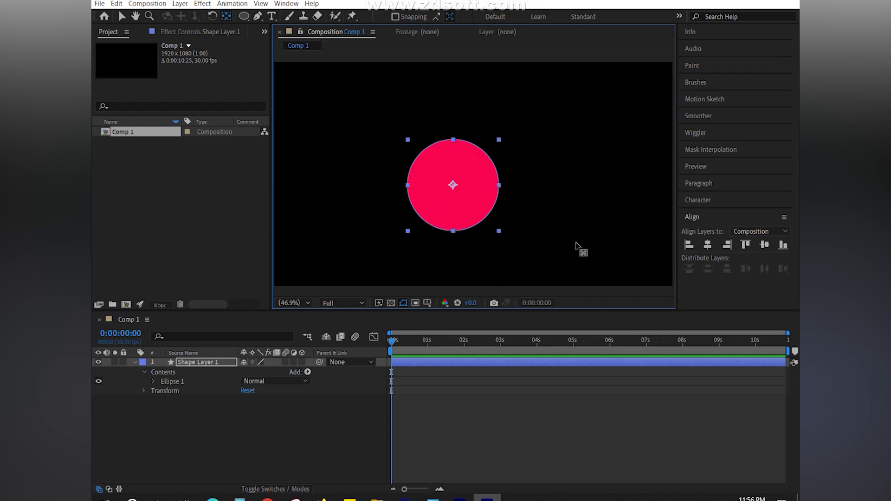
click(765, 245)
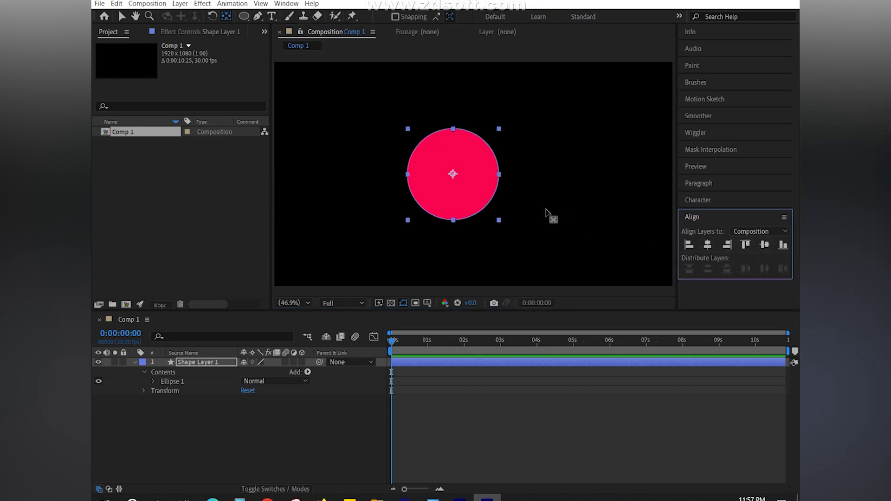
key(ctrl+Home)
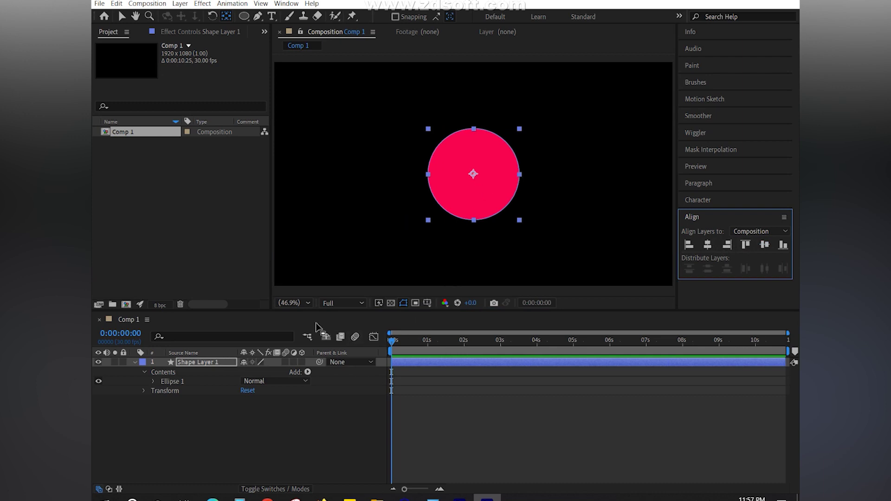
Add a Scale keyframe to Shape Layer 1 at 0:00:00:29 and enlarge the circle to 536% so it covers the frame.
click(305, 307)
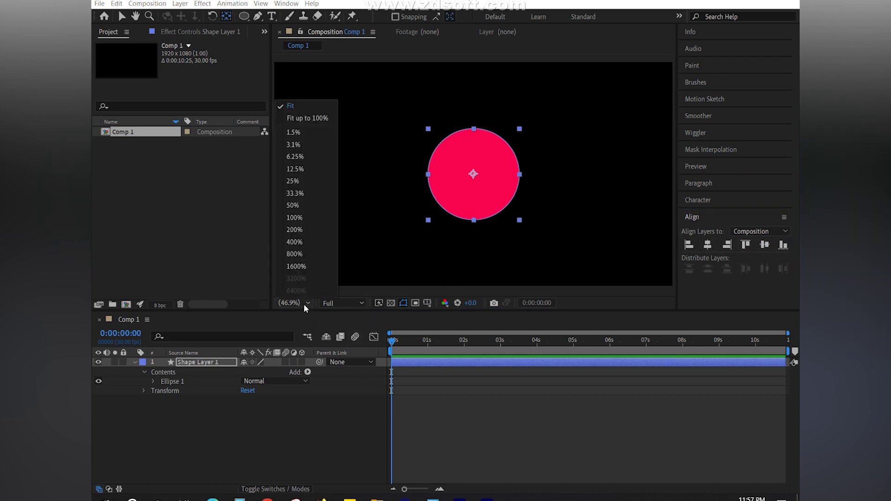
click(304, 181)
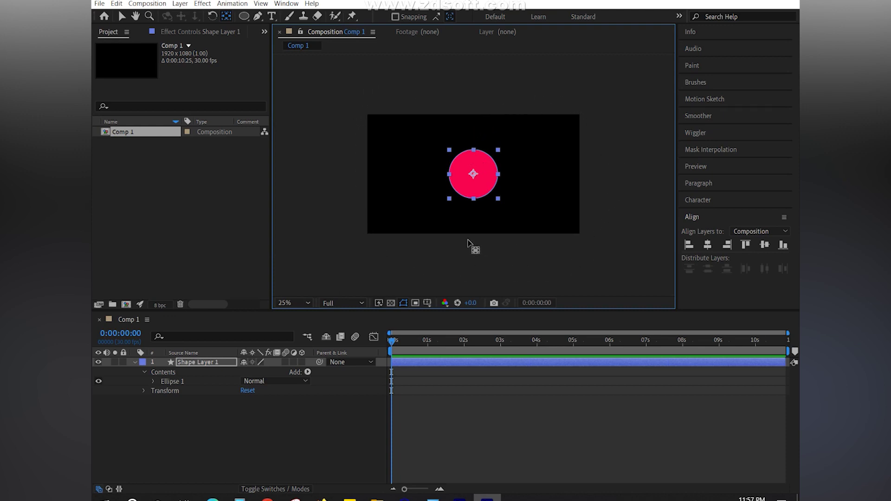
click(134, 362)
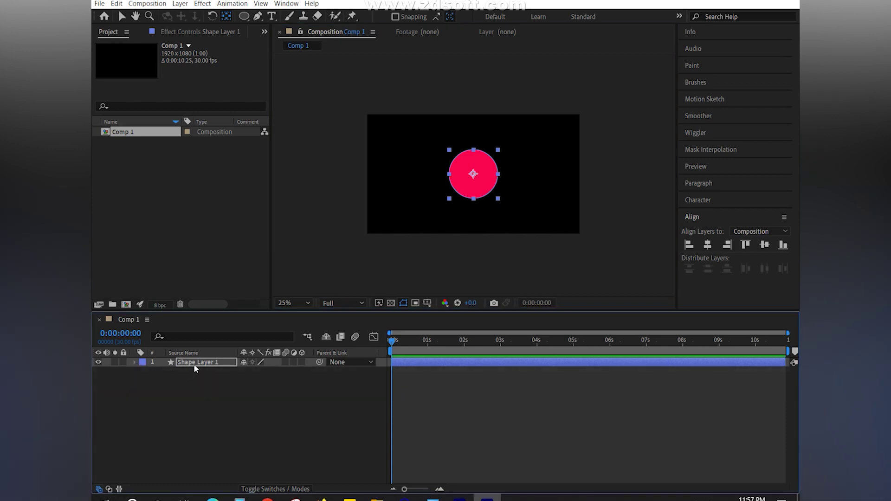
key(s)
drag(392, 342, 425, 344)
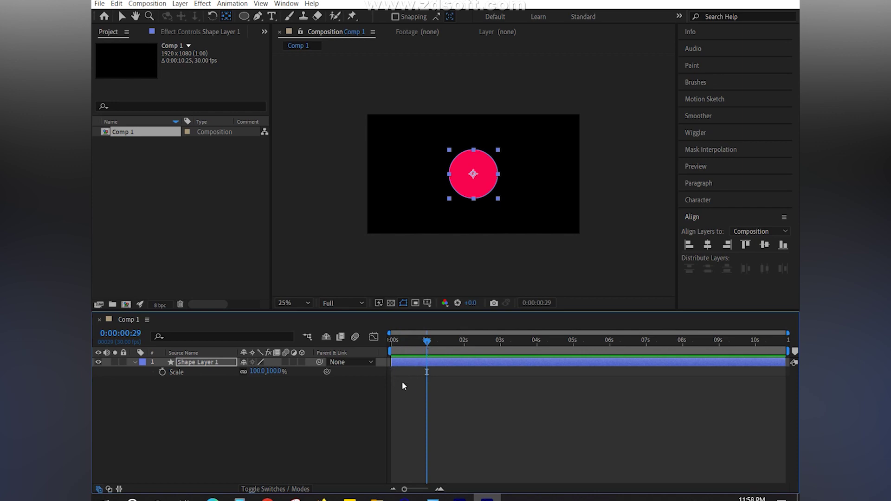
click(163, 372)
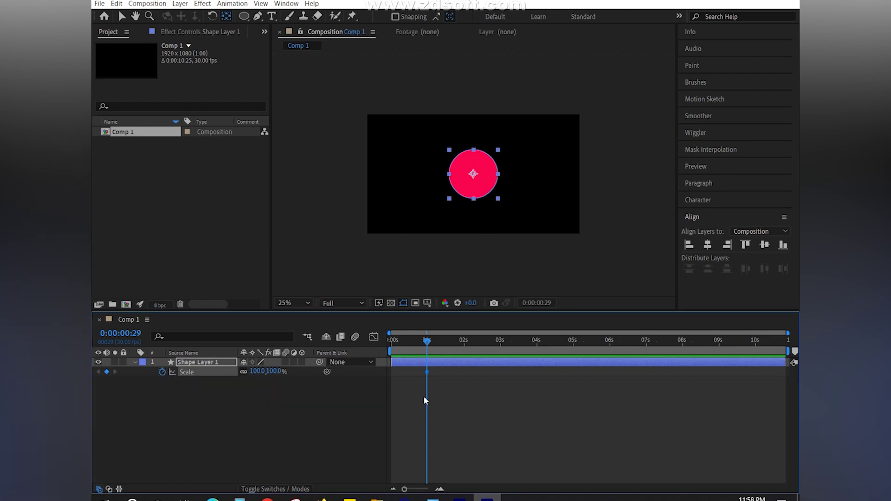
drag(275, 376, 337, 393)
drag(274, 376, 388, 386)
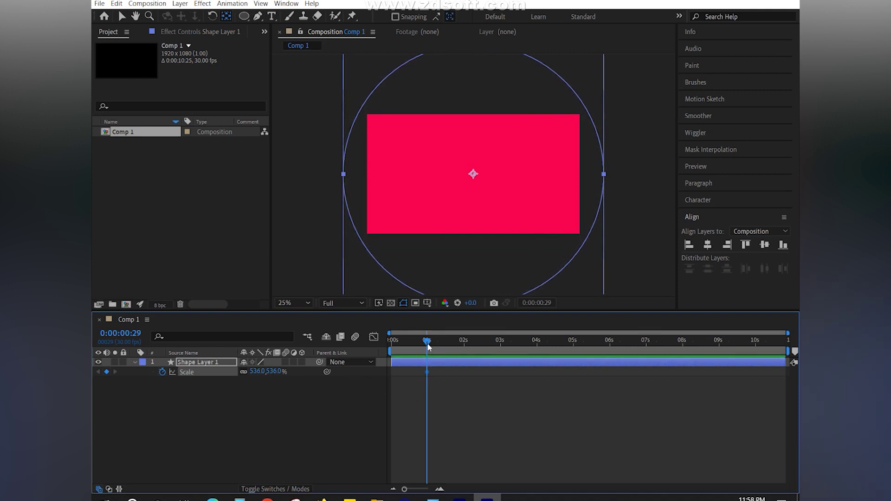
Set the circle's Scale to 0% at 0:00:00:00 and preview the growth animation.
drag(427, 345, 392, 345)
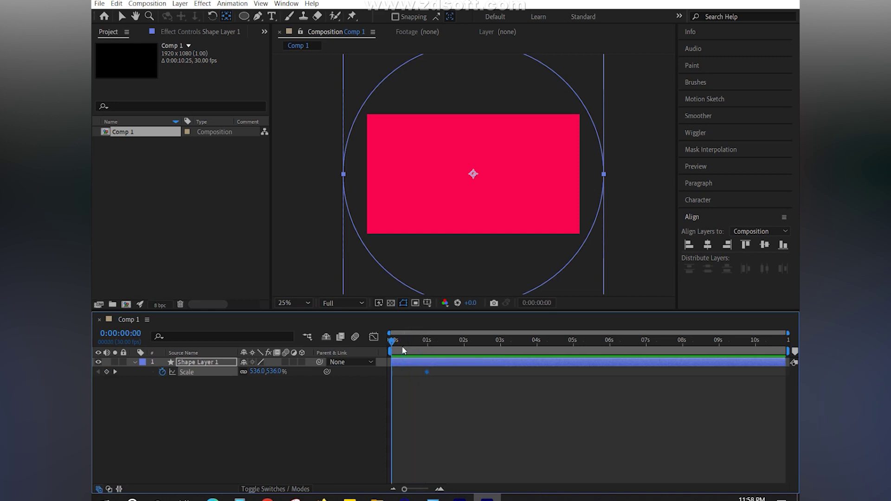
click(275, 372)
text(0)
key(Return)
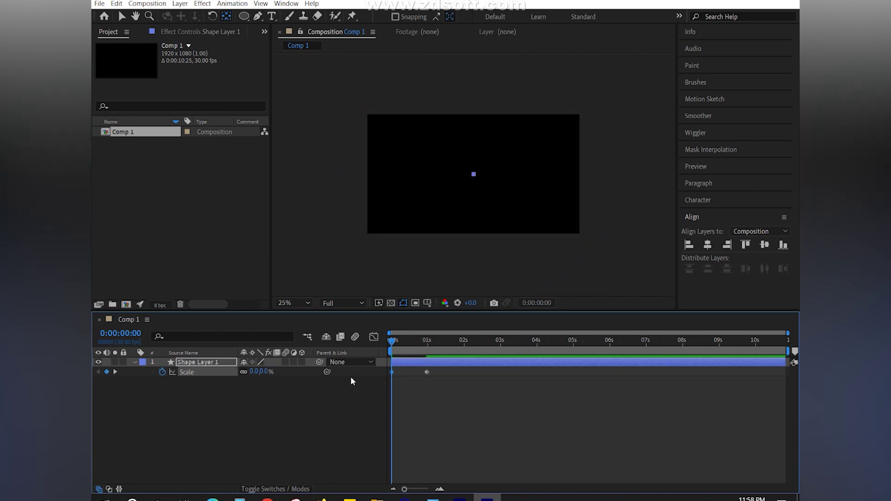
key(space)
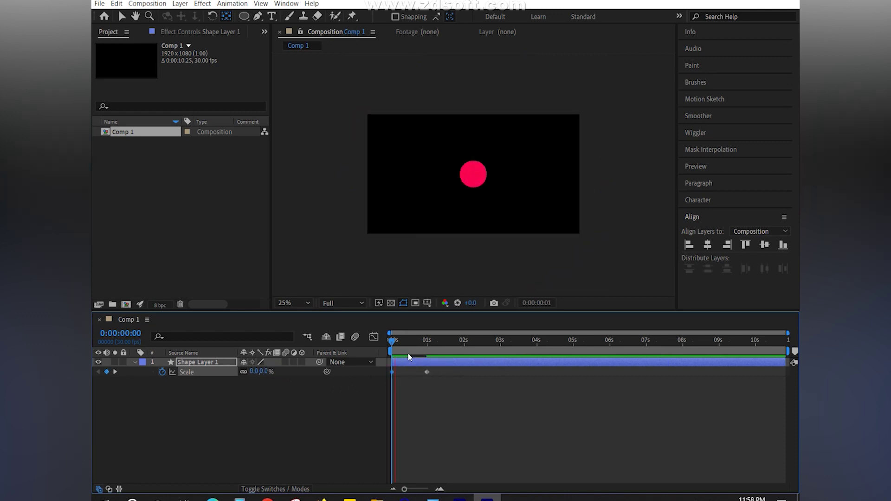
key(space)
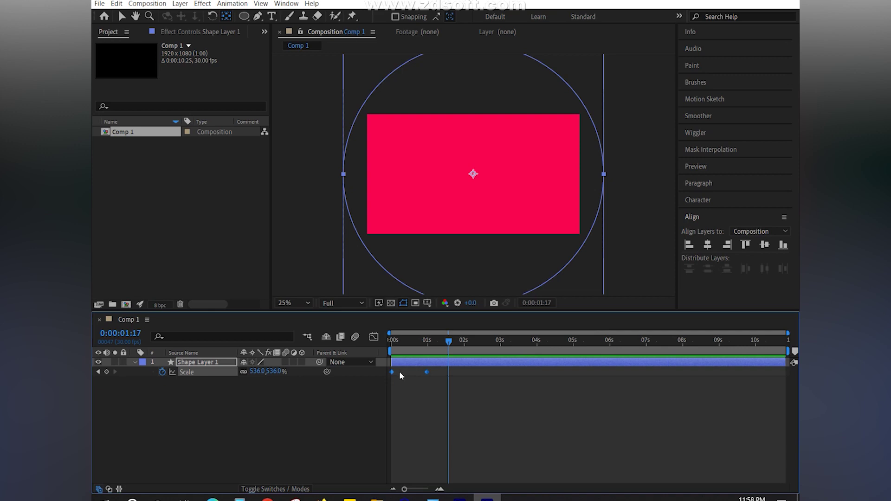
Apply Easy Ease to the circle's two Scale keyframes and preview the eased animation from the start.
key(F4)
right_click(440, 372)
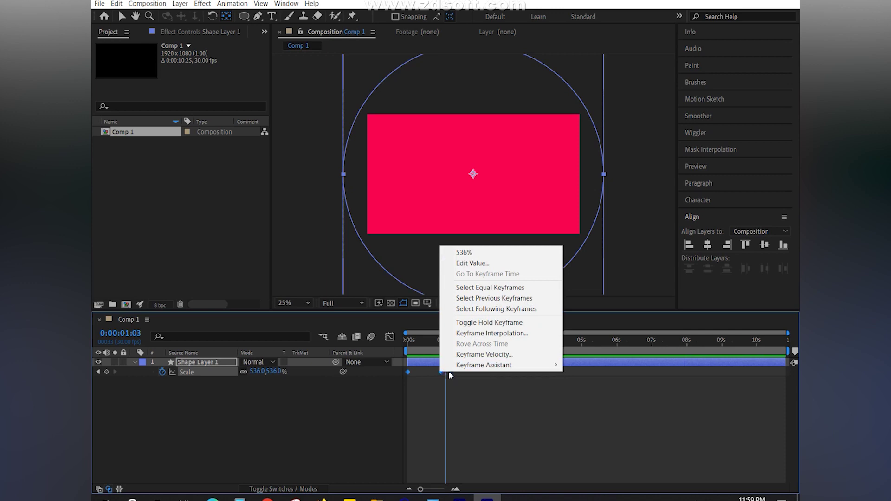
mouse_move(472, 366)
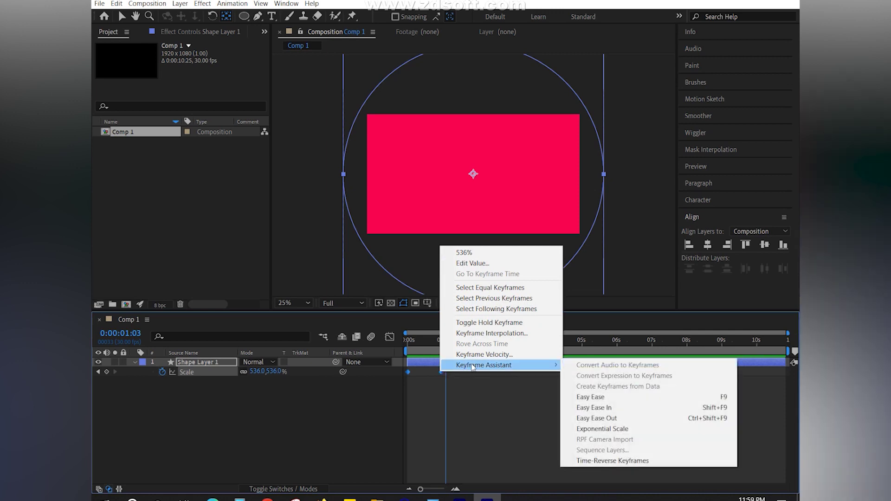
click(591, 396)
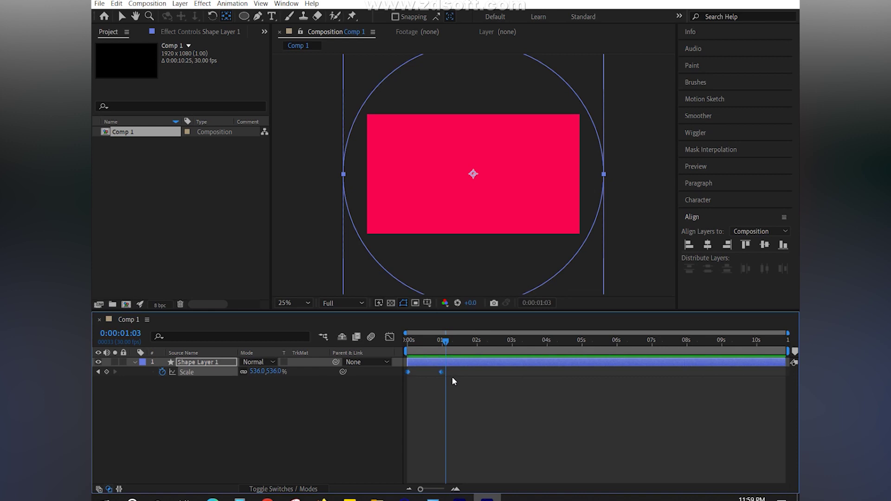
drag(445, 342, 397, 346)
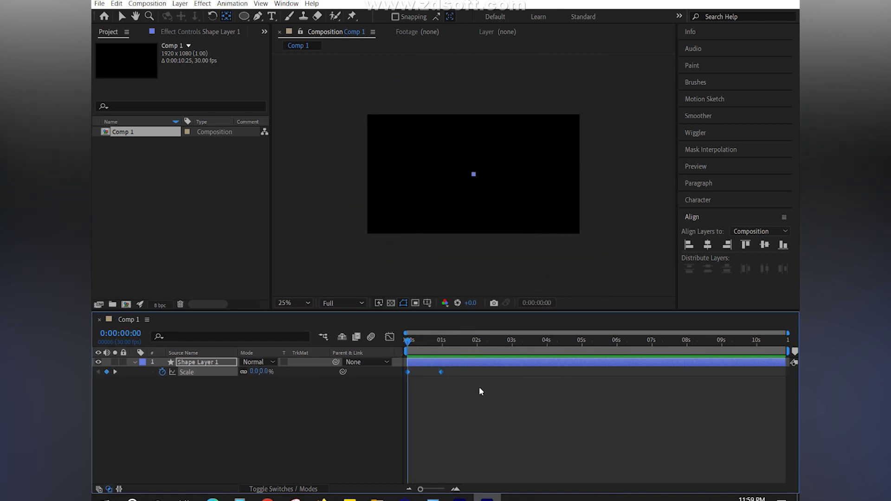
key(space)
key(space)
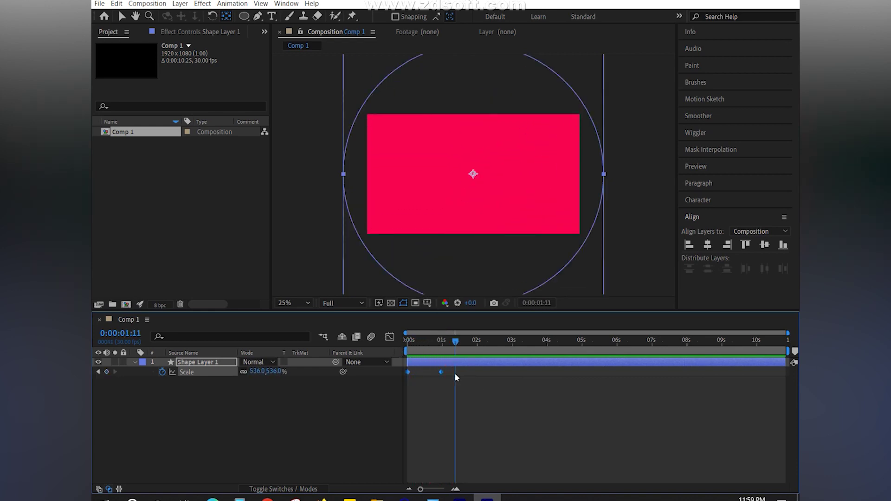
key(space)
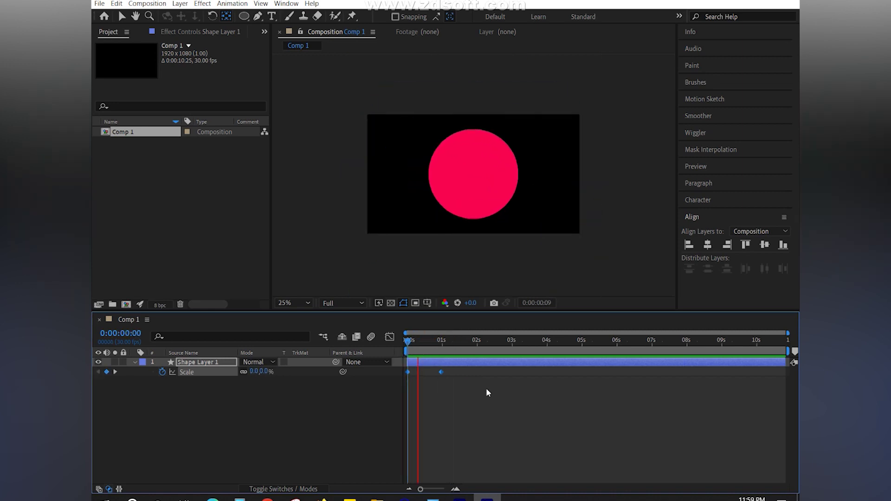
key(space)
Move the circle's end Scale keyframe earlier to about 0.7 seconds and reapply Easy Ease, then collapse the layer's properties.
drag(441, 372, 432, 372)
key(F9)
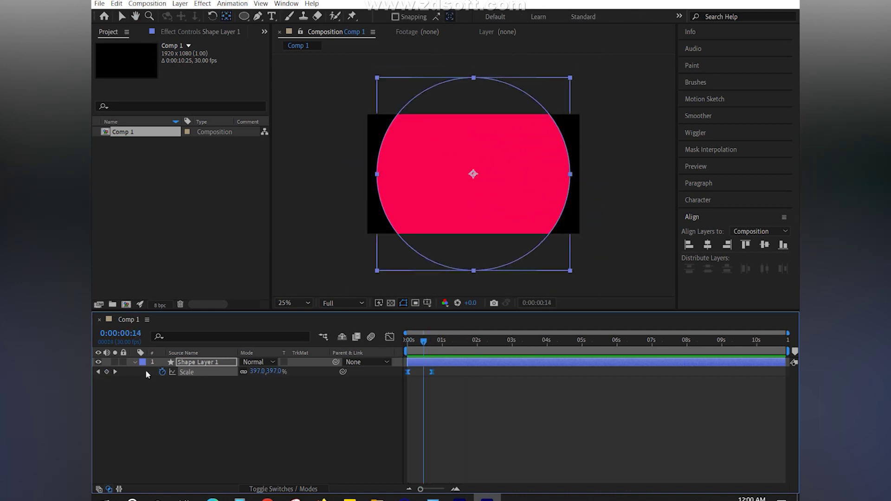
click(134, 363)
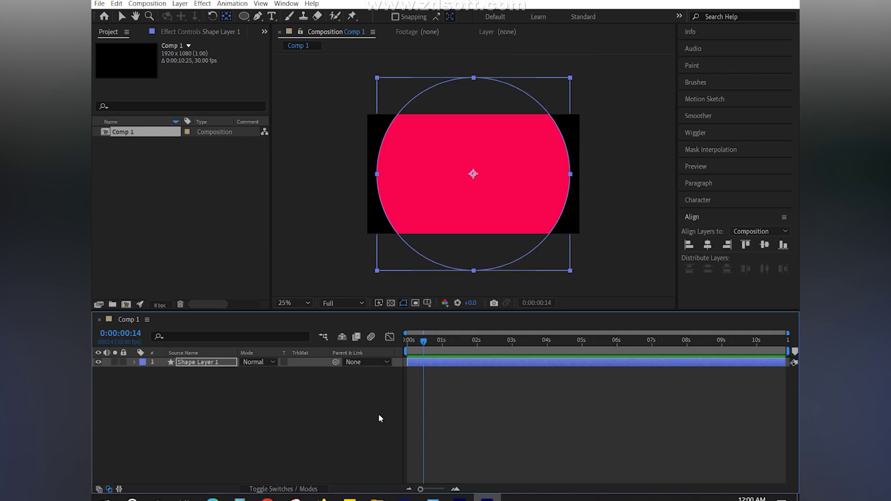
Duplicate the animated Shape Layer 1 four times to make a stack of five shape layers.
drag(422, 351, 409, 352)
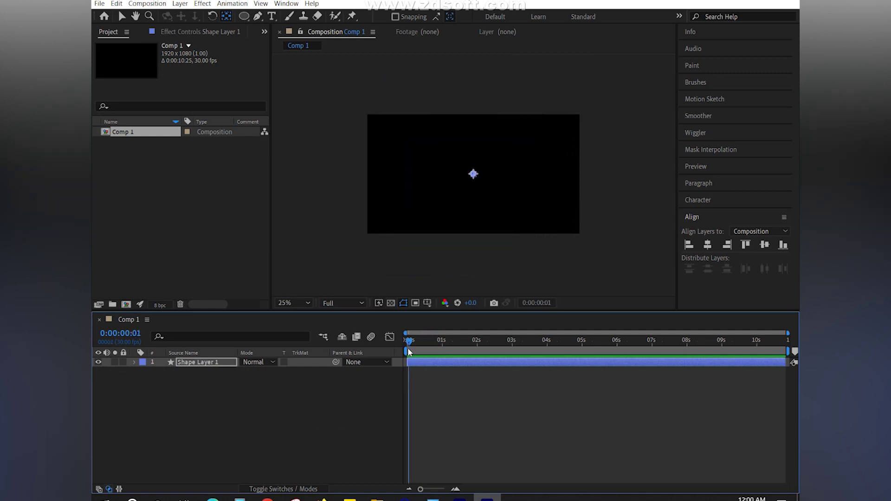
click(196, 394)
click(196, 363)
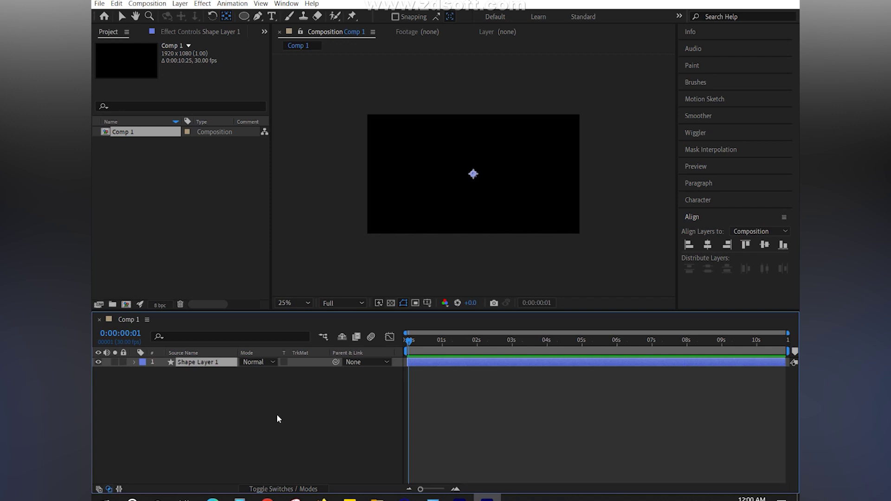
key(ctrl+d)
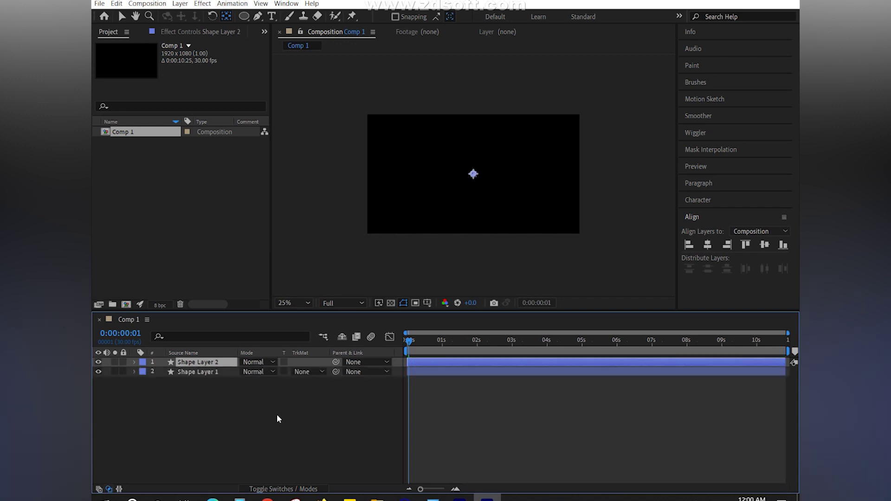
key(ctrl+d)
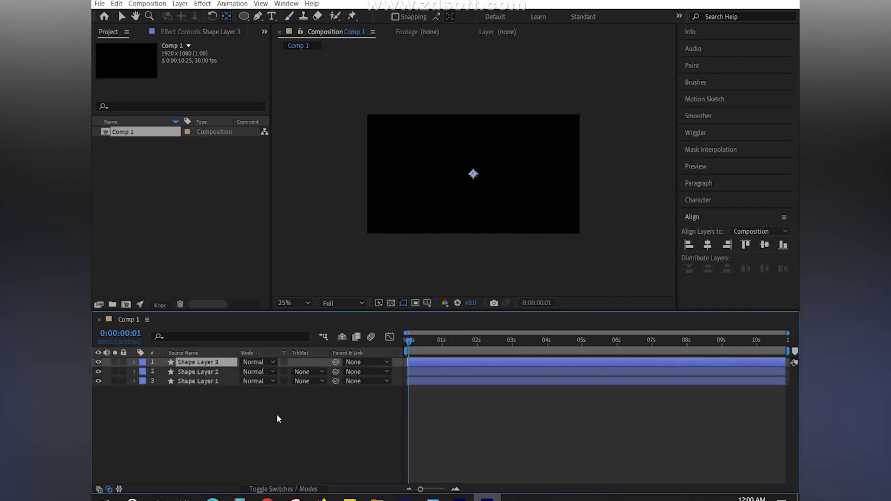
key(ctrl+d)
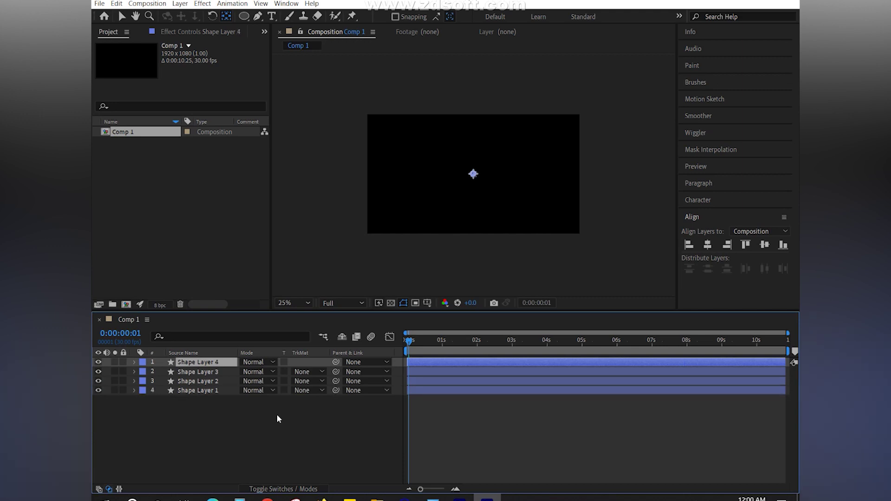
key(ctrl+d)
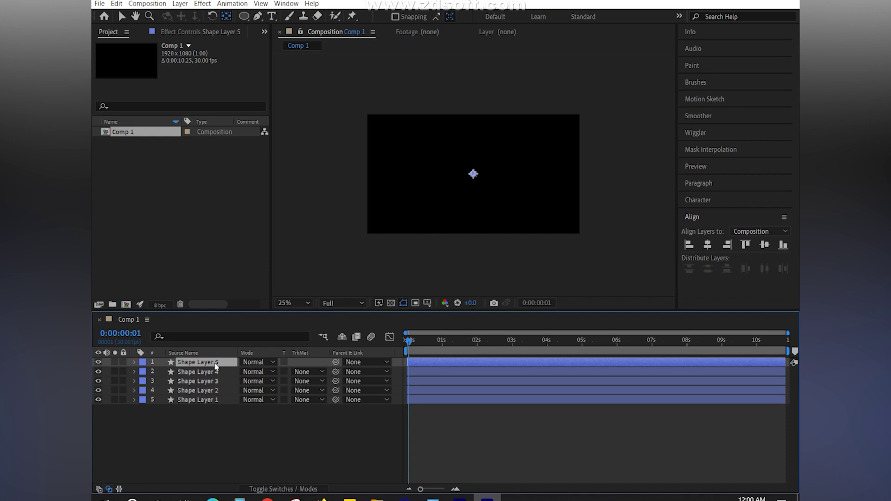
Change the fill colour of Shape Layer 5 to dark crimson (B3073D).
key(v)
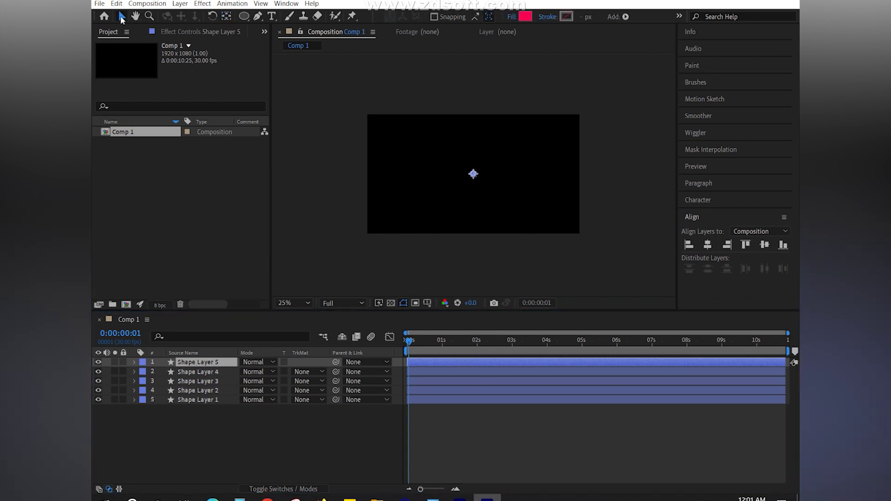
click(525, 18)
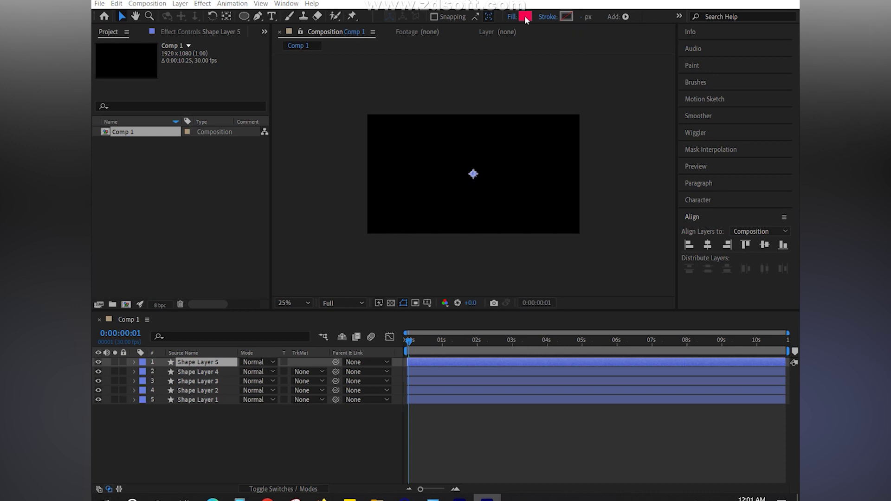
drag(458, 334, 461, 306)
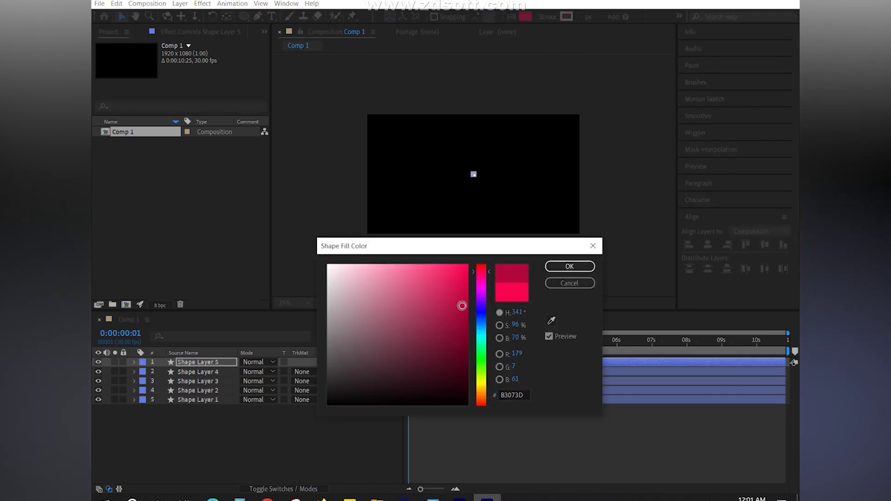
click(570, 266)
Change the fill colour of Shape Layer 4 to teal green (04C498).
click(215, 374)
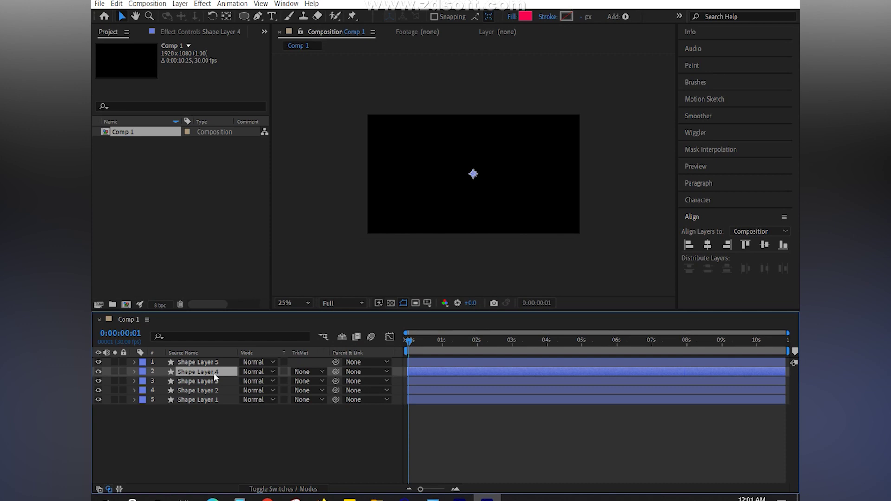
click(525, 17)
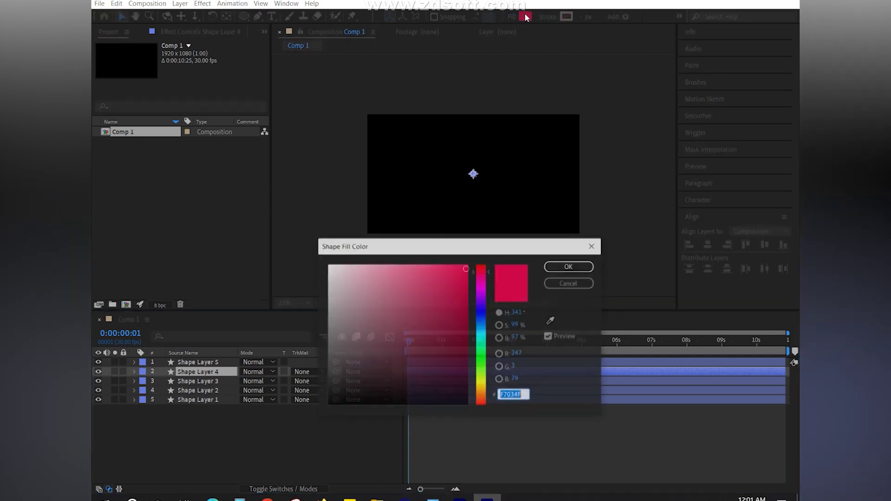
drag(481, 355, 484, 289)
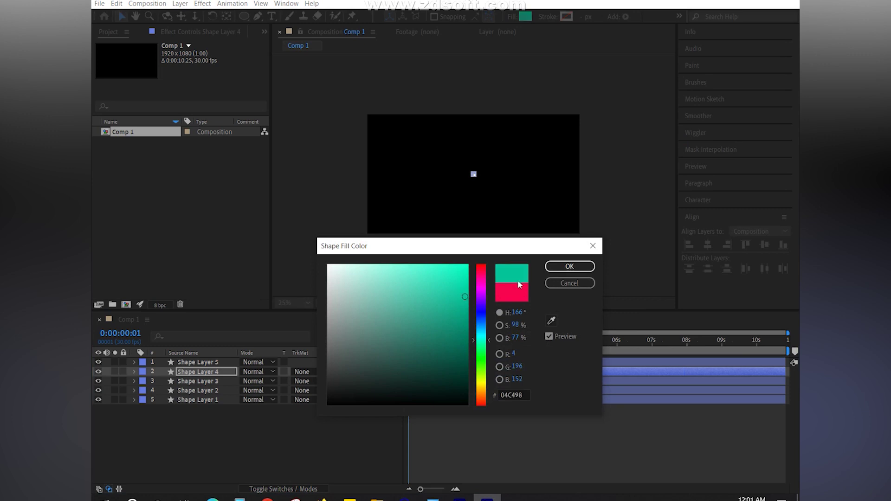
click(569, 266)
Change the fill colour of Shape Layer 3 to leaf green (59BC0D).
click(229, 381)
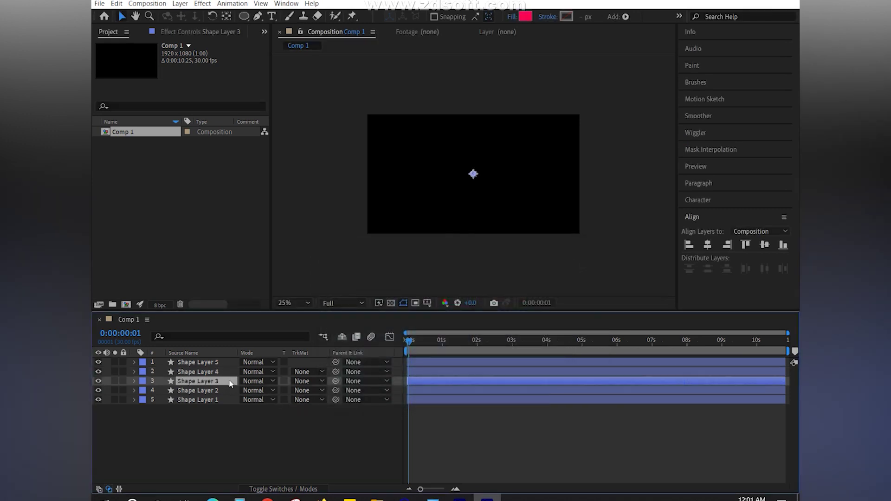
click(525, 16)
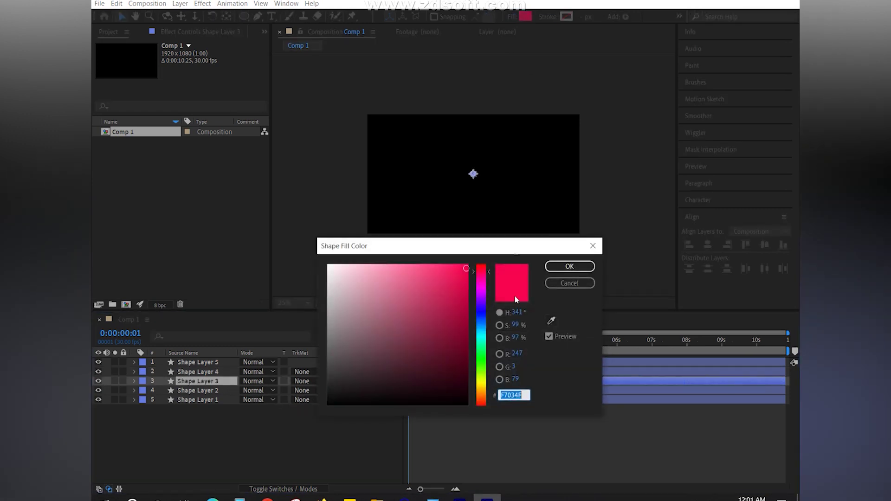
click(483, 368)
drag(454, 312, 458, 301)
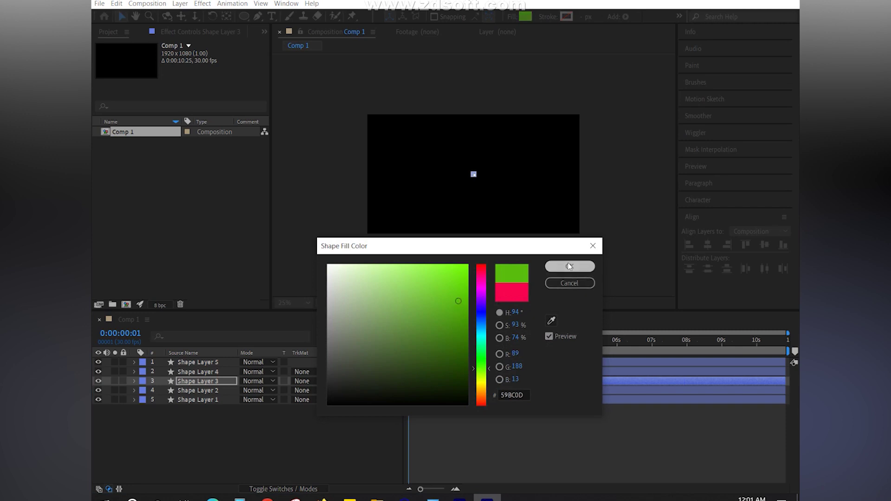
click(569, 267)
Change the fill colour of Shape Layer 2 to a near-white pink tint.
click(232, 390)
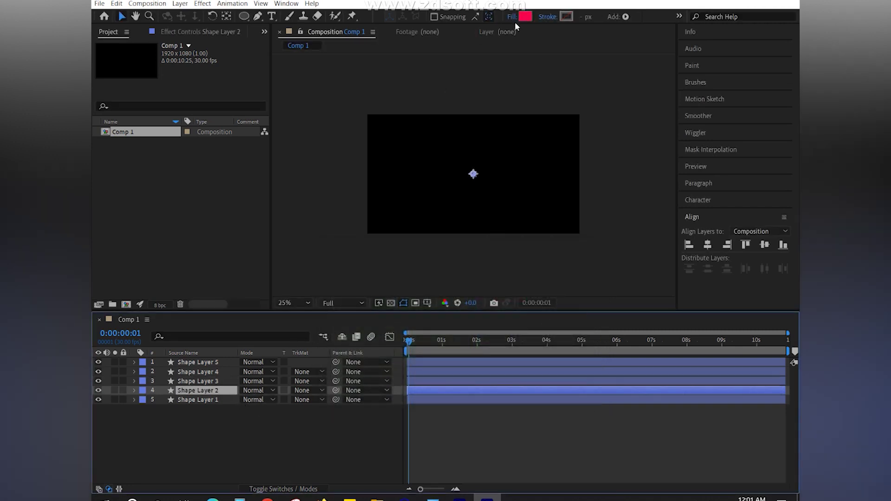
click(525, 17)
click(342, 292)
click(569, 267)
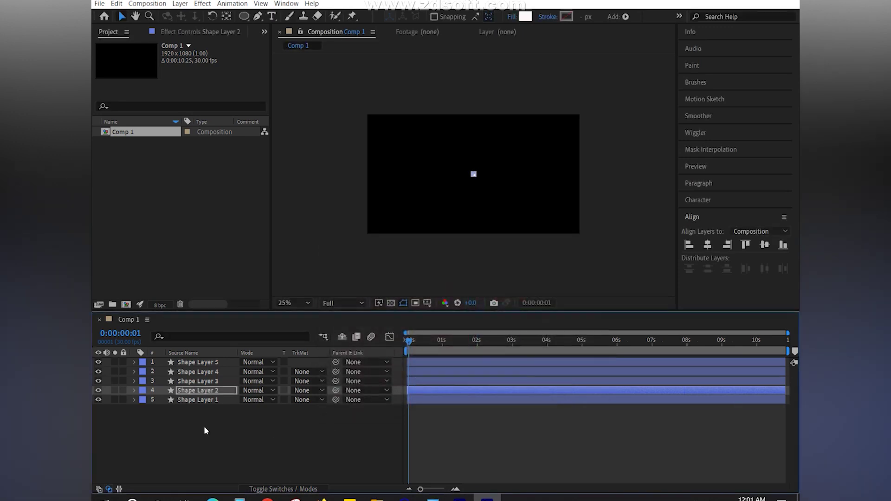
Change the fill colour of Shape Layer 1 to a deep blue.
click(207, 400)
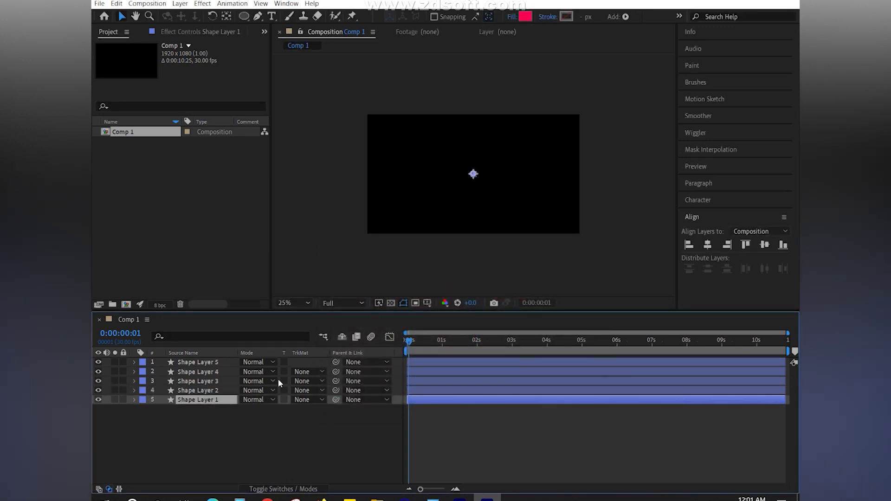
click(526, 17)
click(481, 320)
click(462, 315)
drag(462, 314, 495, 315)
click(570, 266)
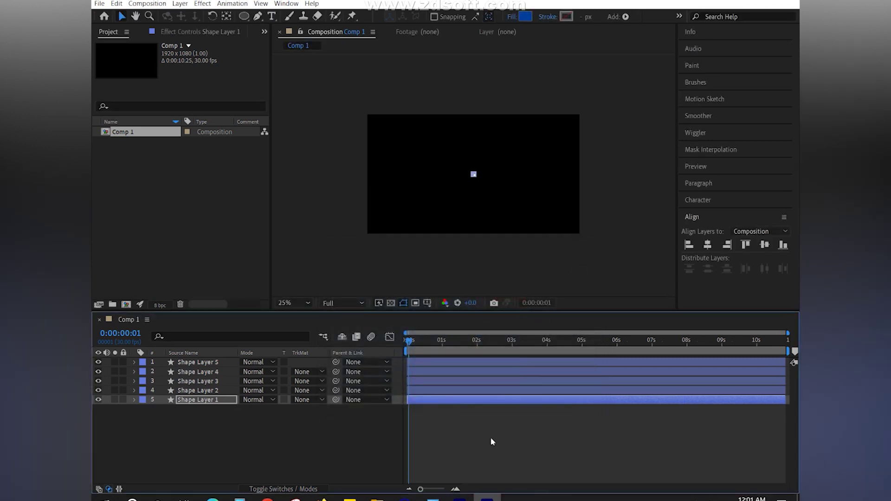
Stagger Shape Layers 2 to 5 in time so they start at about 0.3, 0.6, 1.0 and 1.3 seconds.
mouse_move(412, 341)
mouse_down()
mouse_move(425, 343)
mouse_move(406, 349)
mouse_up()
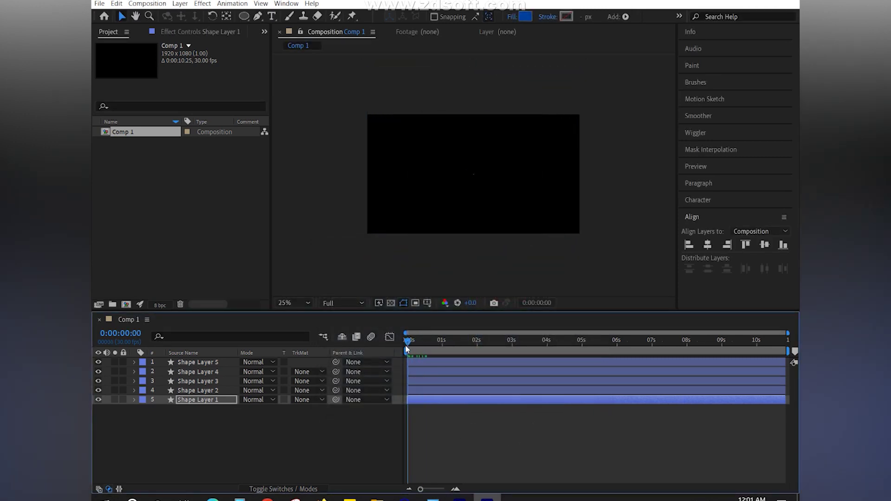
click(427, 390)
drag(424, 390, 489, 369)
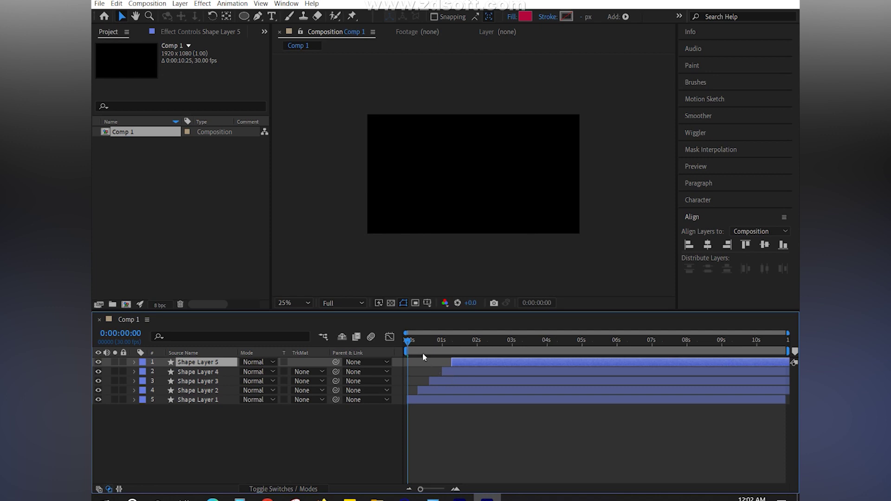
Fit the composition to the viewer and preview the staggered colour transition from the start, both maximized and in the normal layout.
drag(408, 341, 399, 342)
click(298, 304)
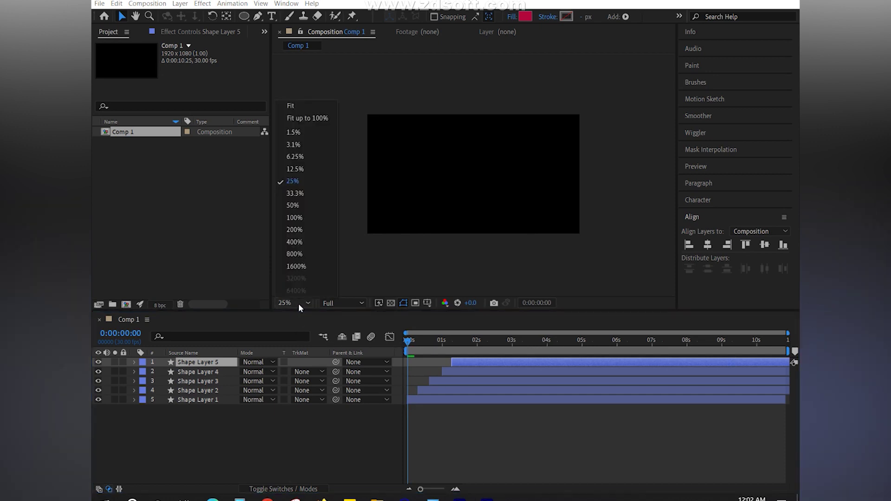
click(293, 107)
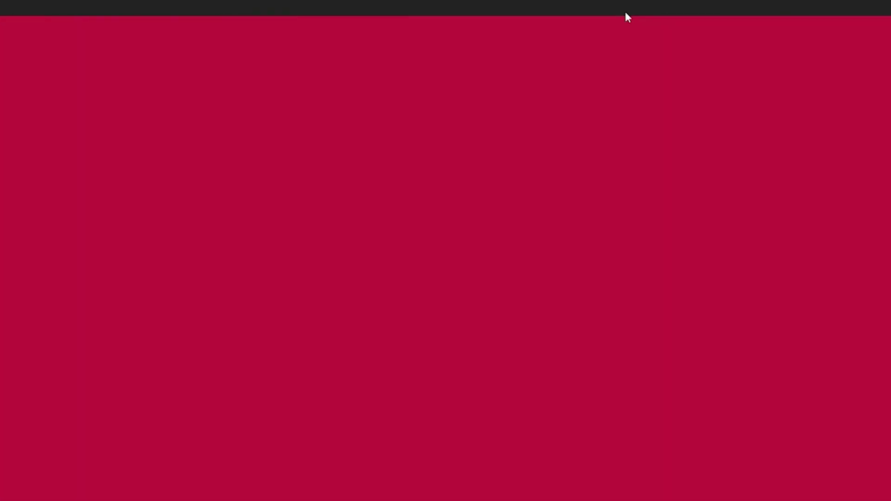
click(673, 102)
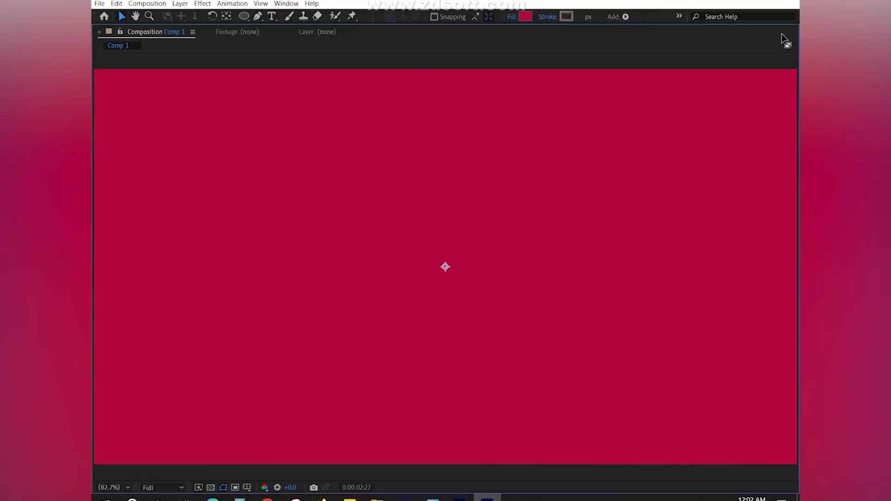
key(grave)
drag(508, 342, 393, 340)
key(space)
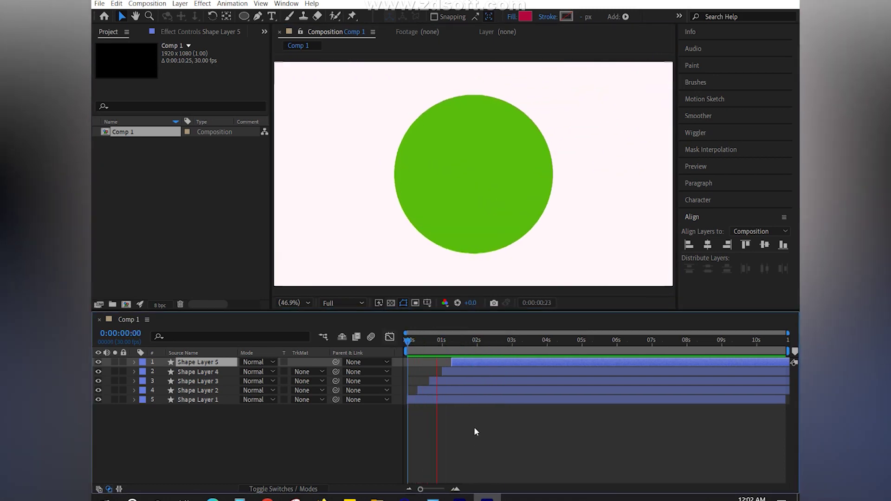